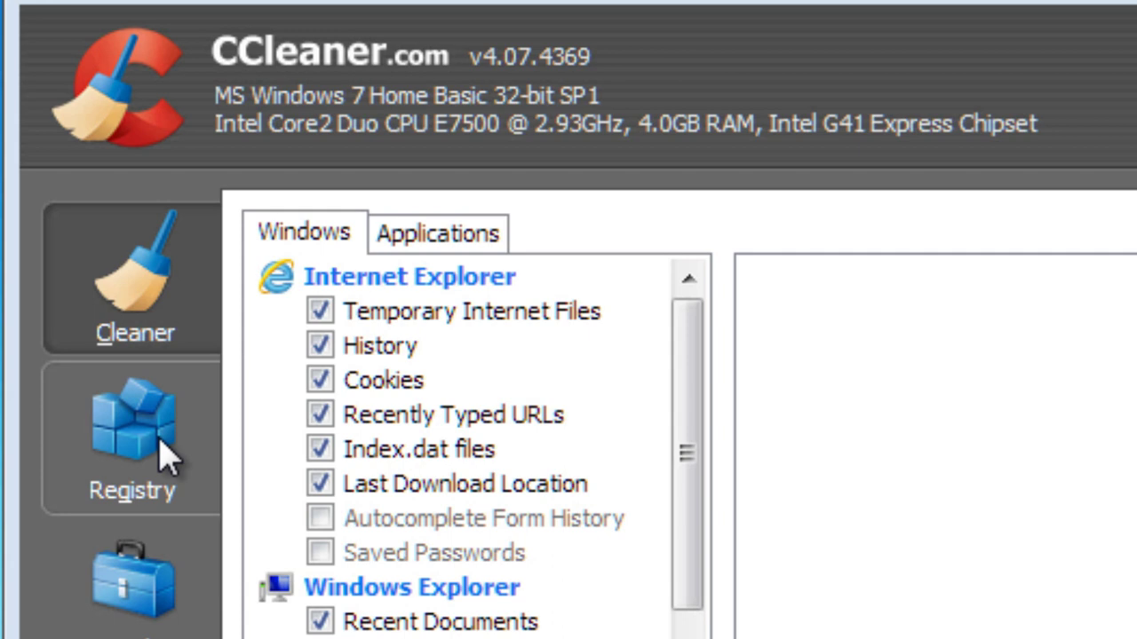
# Step: View the registry cleaning categories, then examine the installed programs in the Uninstall tool and select Air Assault 2
pyautogui.click(165, 456)
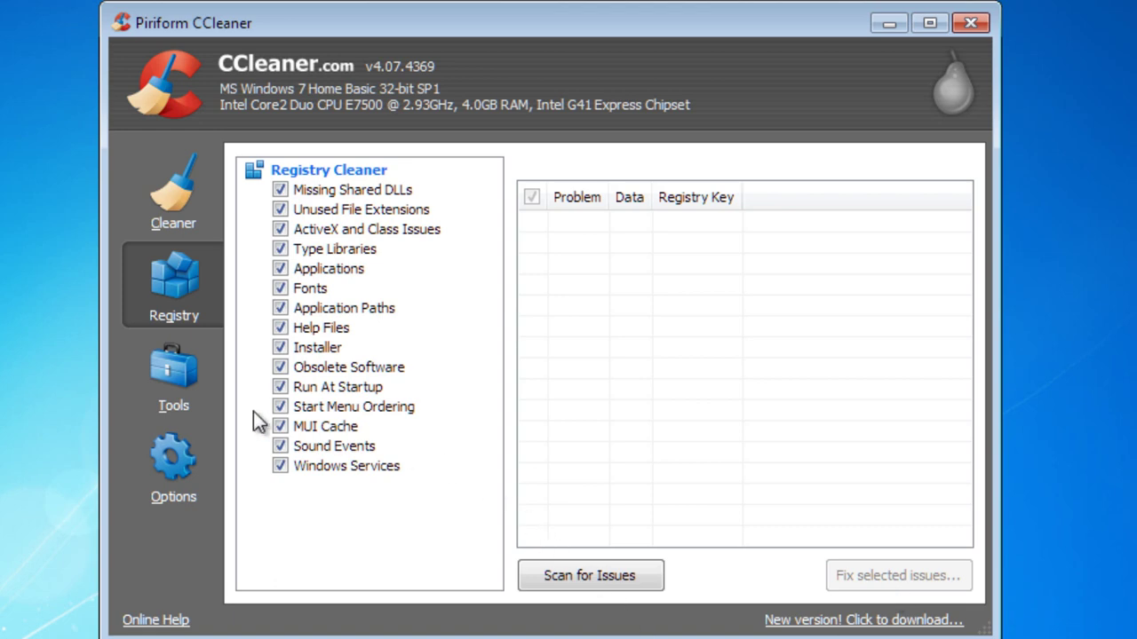
pyautogui.click(182, 385)
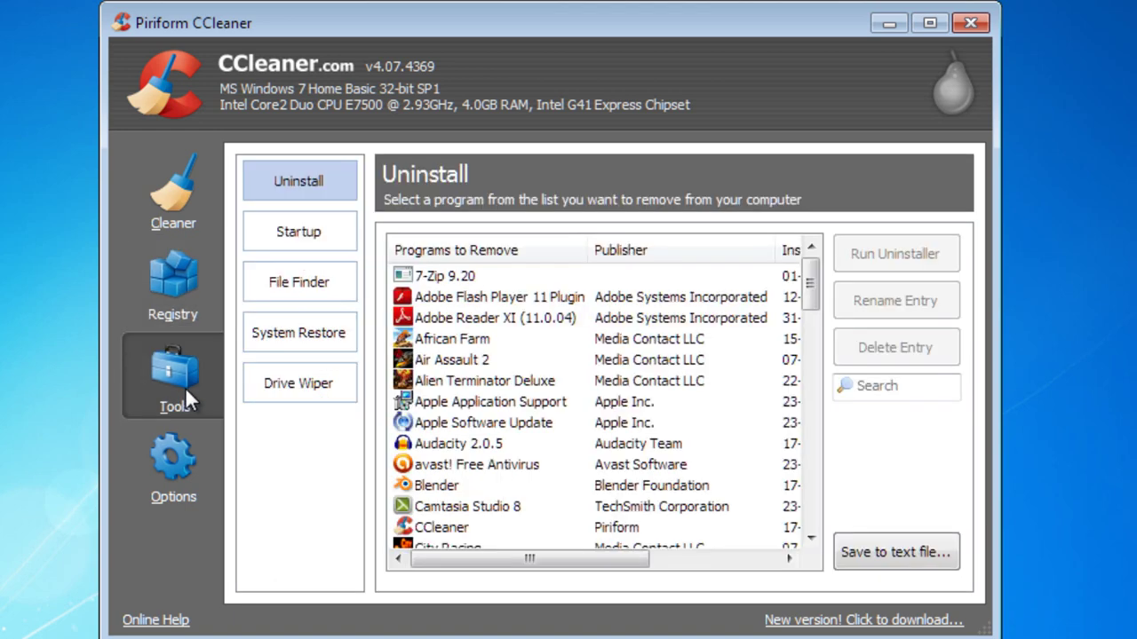
pyautogui.click(298, 190)
pyautogui.scroll(-9, 819, 540)
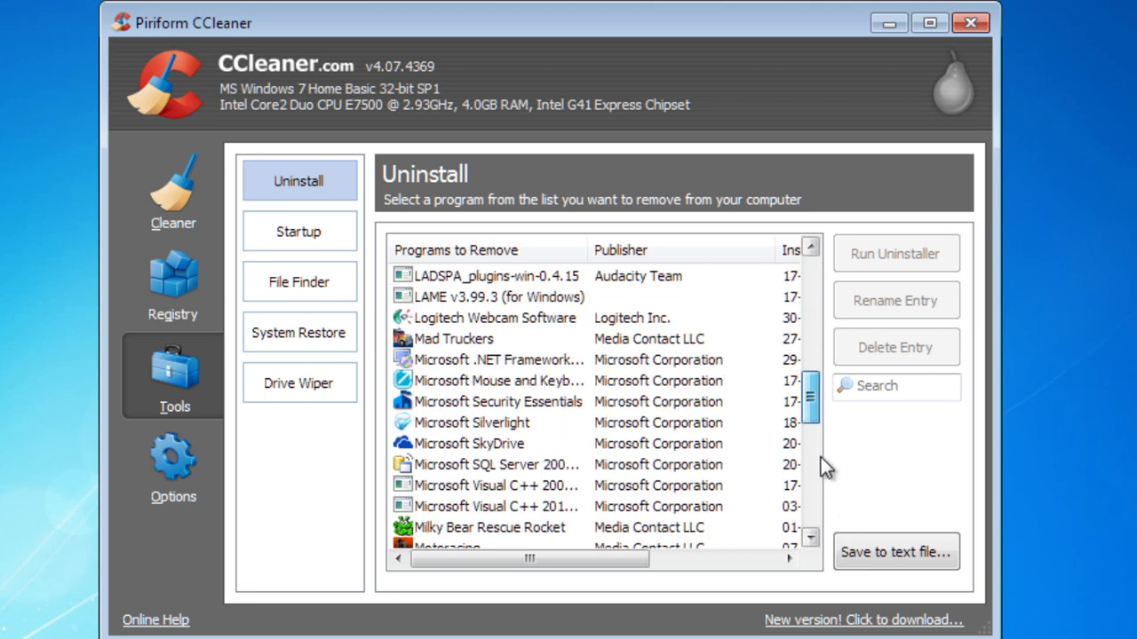
pyautogui.scroll(-8, 822, 303)
pyautogui.scroll(15, 822, 302)
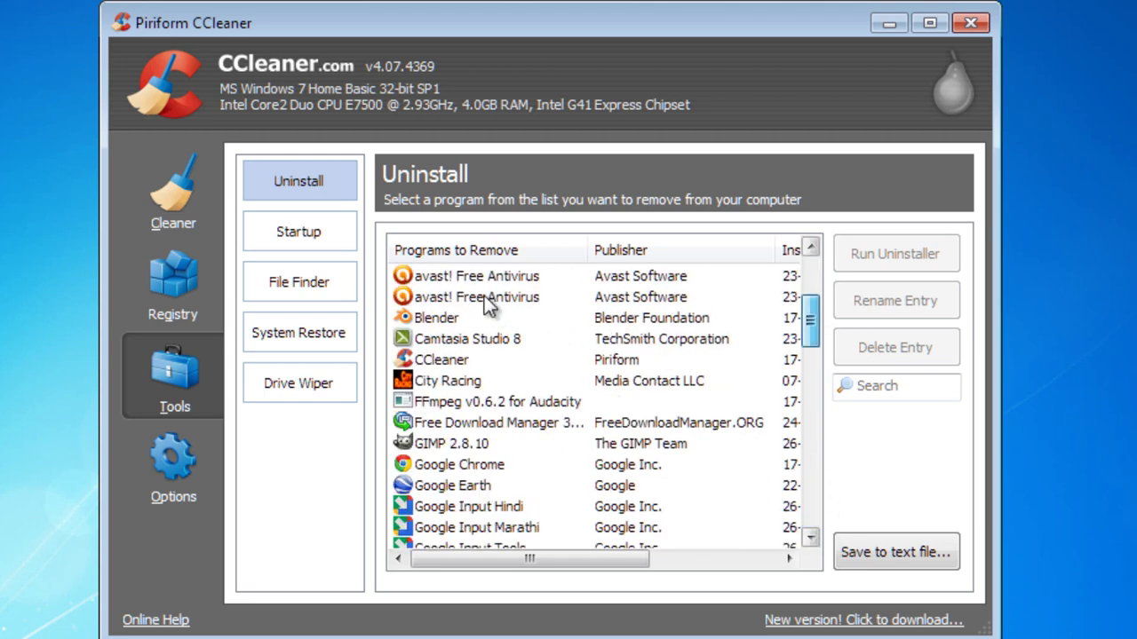
pyautogui.click(487, 301)
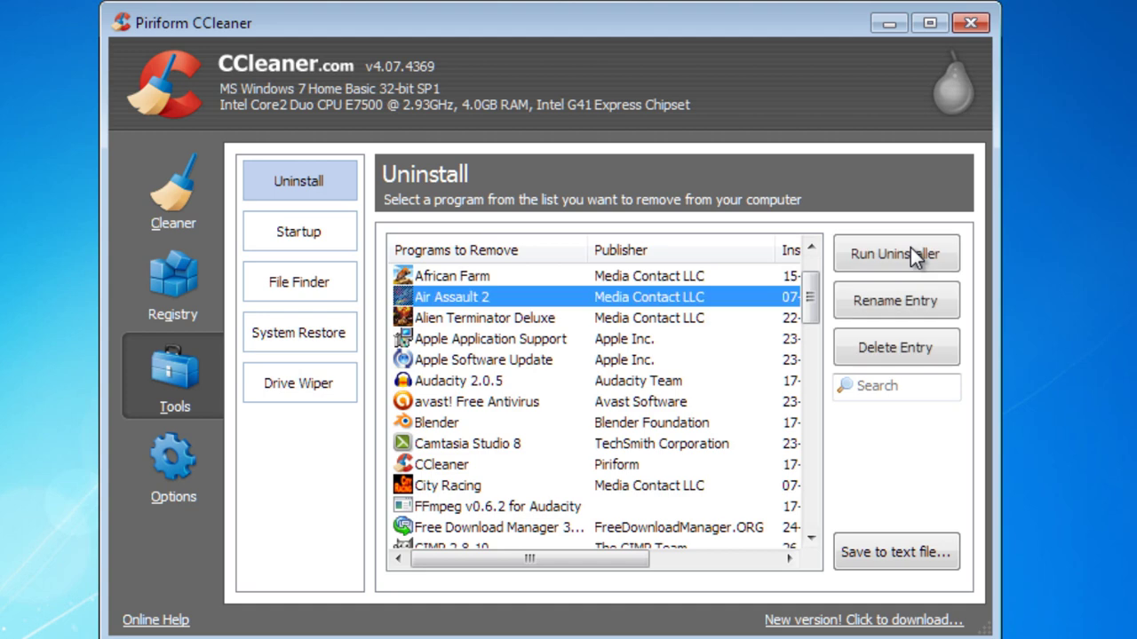
# Step: Examine the programs that run at Windows startup and select the CCleaner entry
pyautogui.click(302, 235)
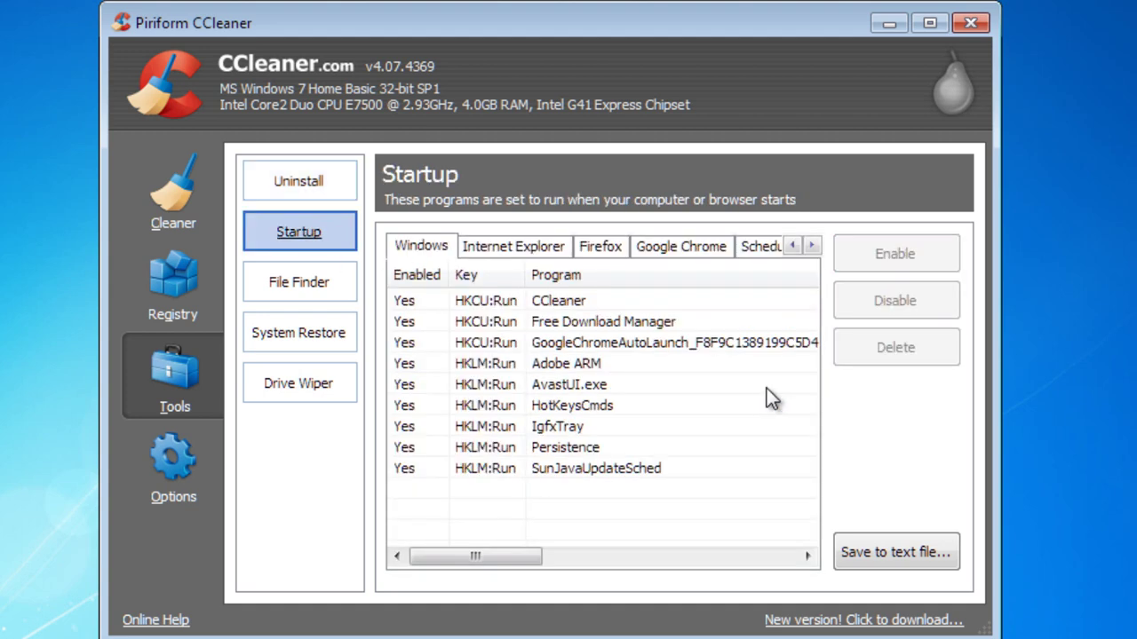
pyautogui.scroll(-1, 814, 478)
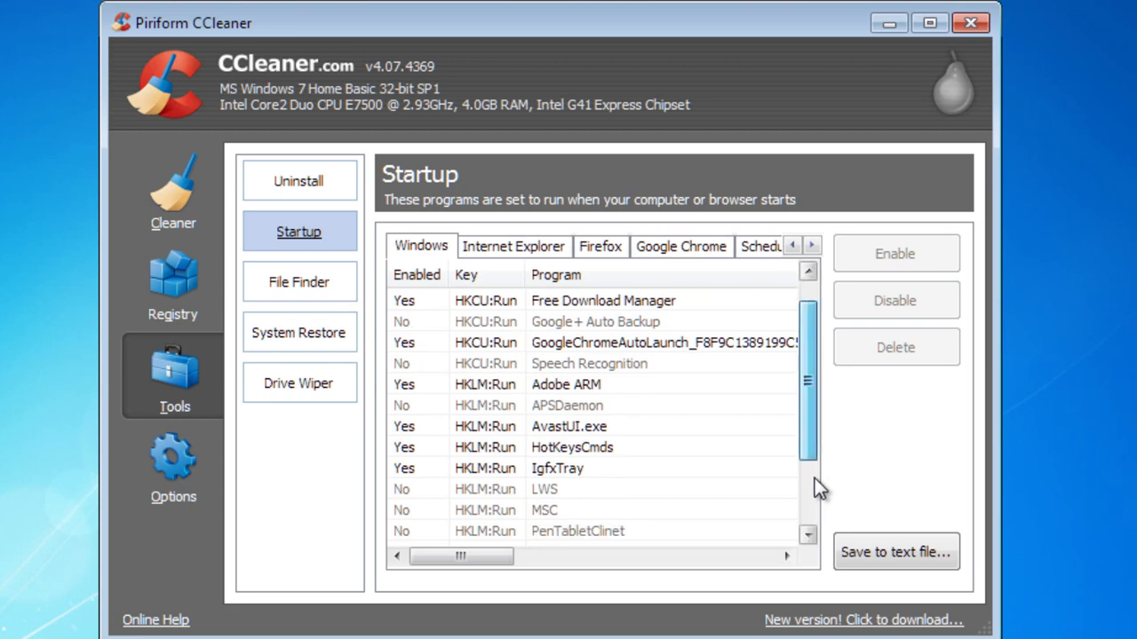
pyautogui.click(814, 478)
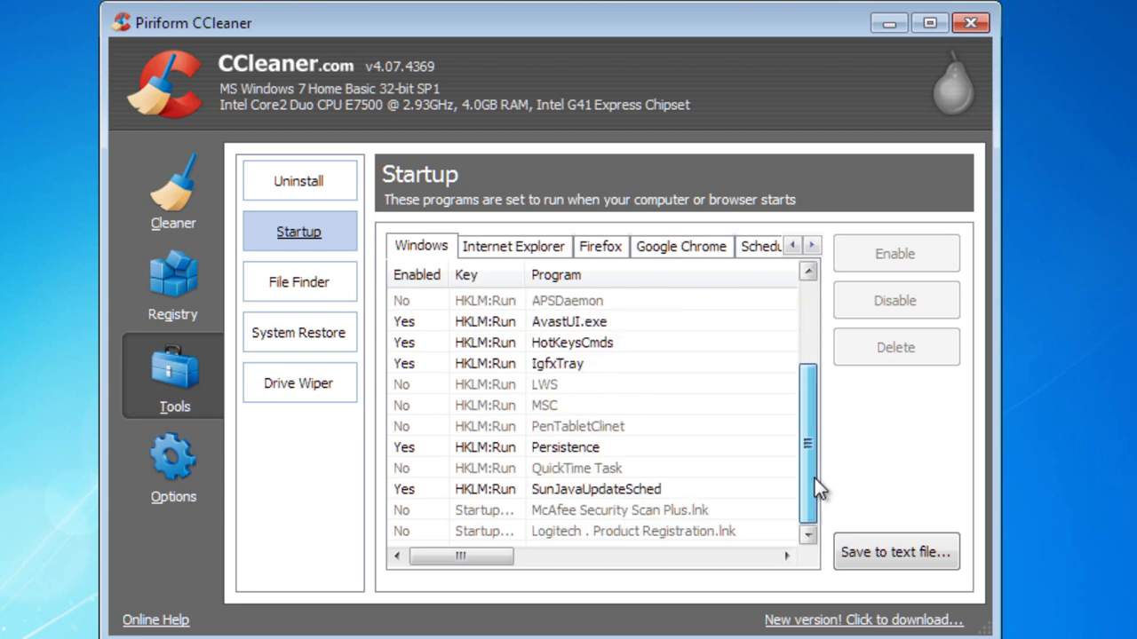
pyautogui.click(815, 338)
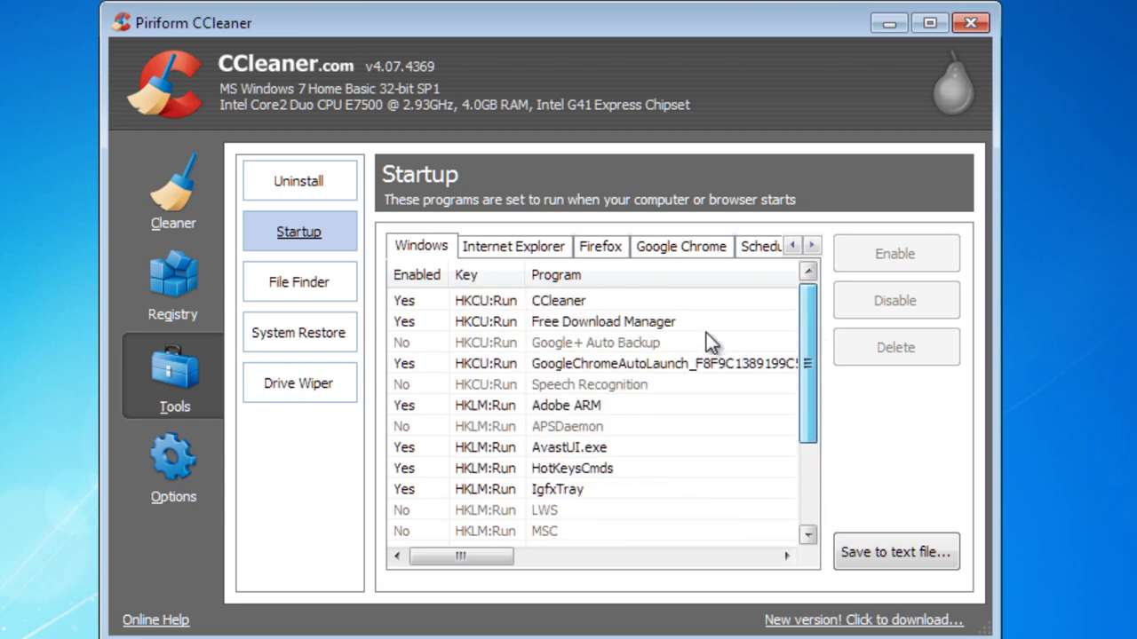
pyautogui.click(554, 302)
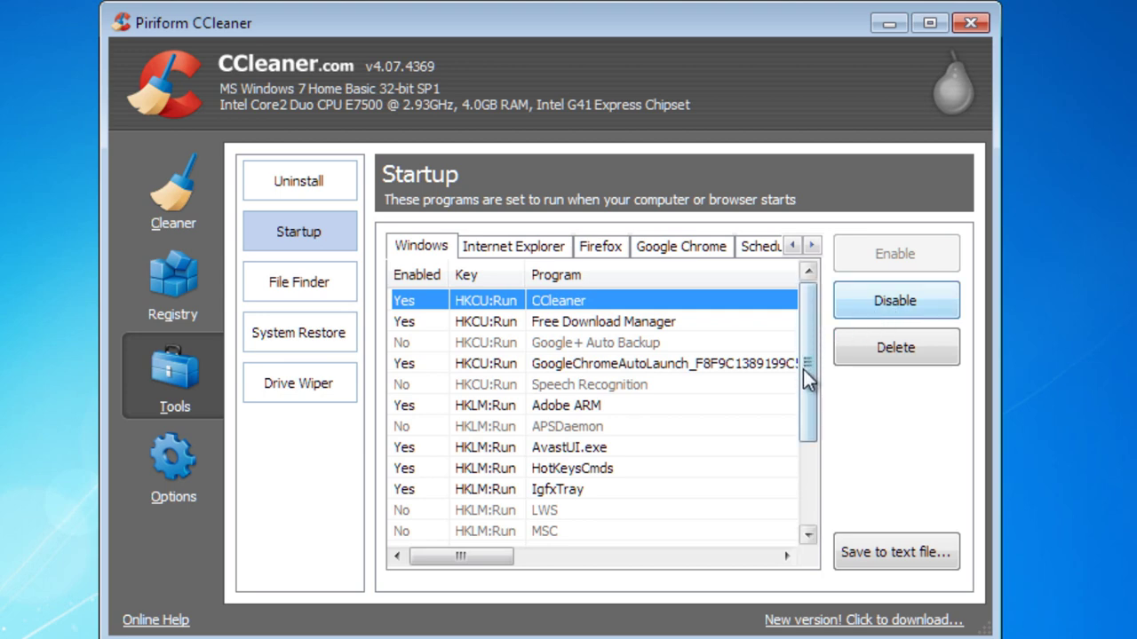
pyautogui.click(803, 470)
pyautogui.click(818, 343)
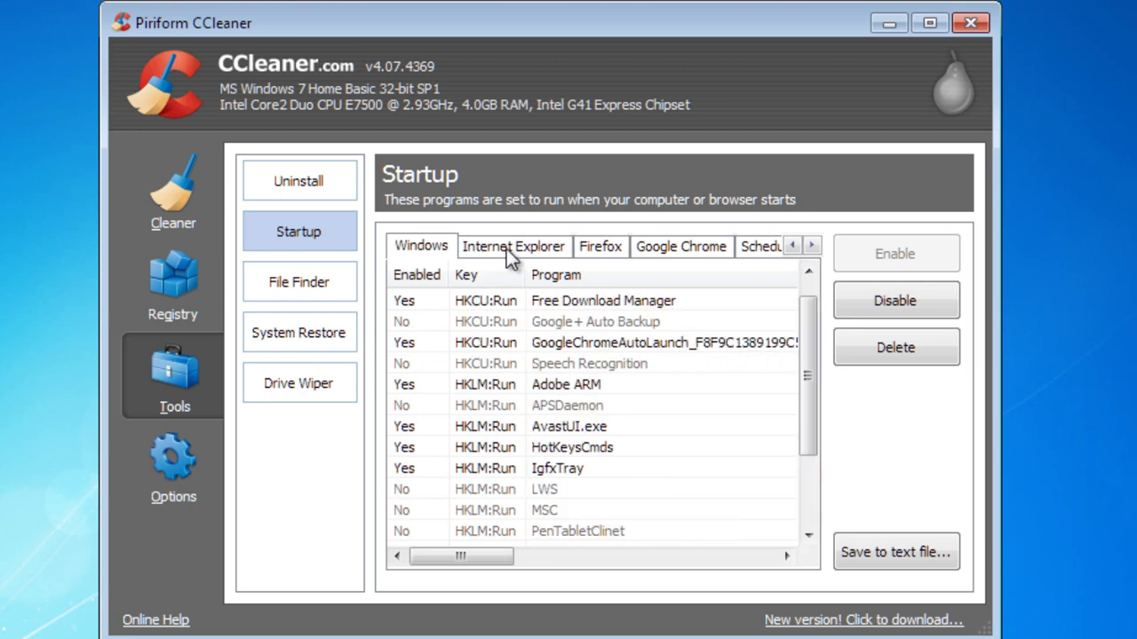
# Step: Maximize the CCleaner window and examine the startup items for Internet Explorer, Firefox and Google Chrome
pyautogui.click(927, 24)
pyautogui.click(233, 136)
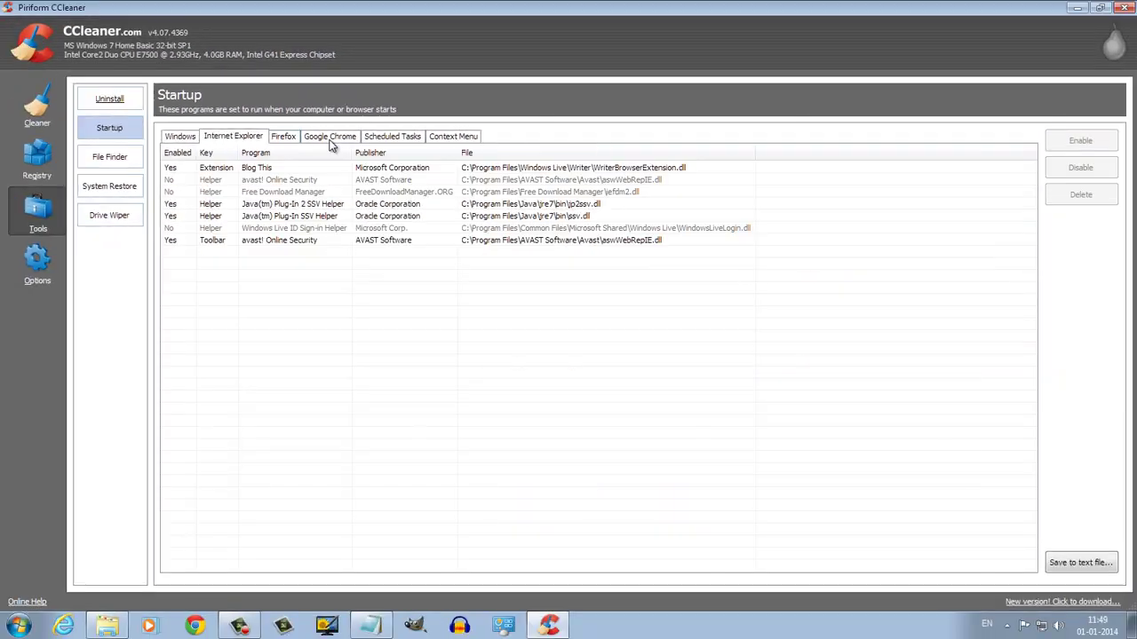
pyautogui.click(330, 137)
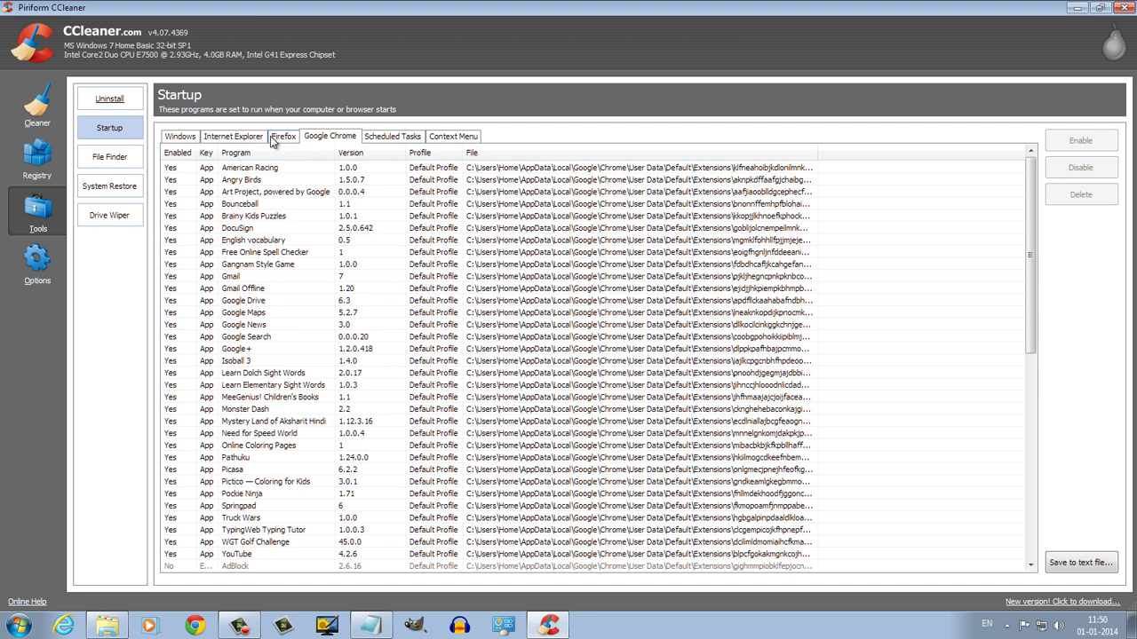
pyautogui.click(287, 138)
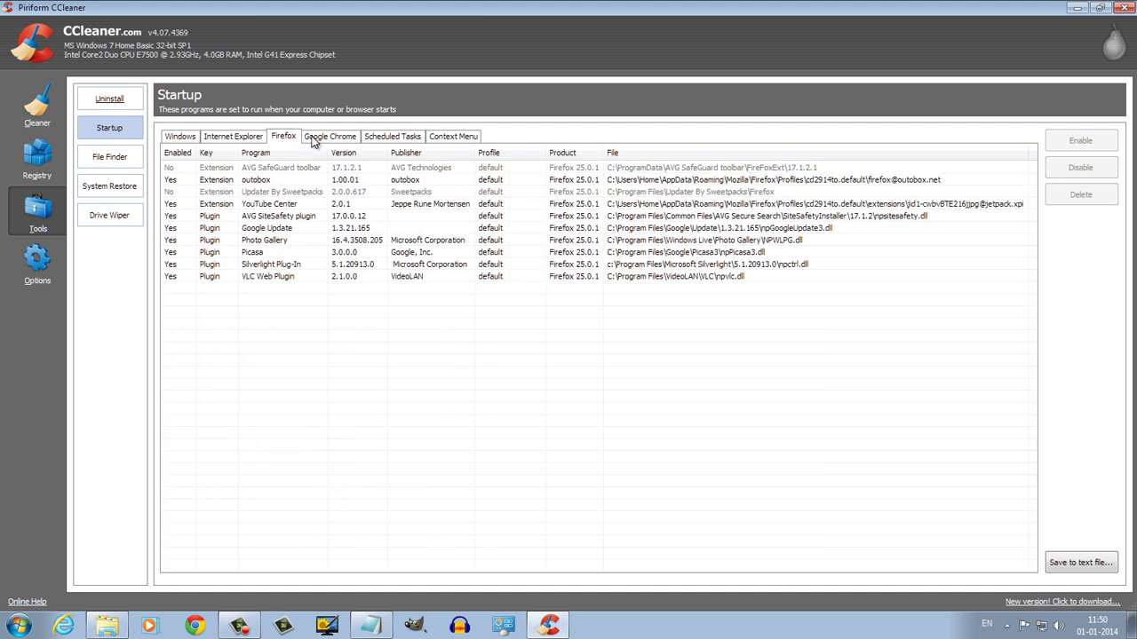
pyautogui.press('Left')
pyautogui.click(315, 139)
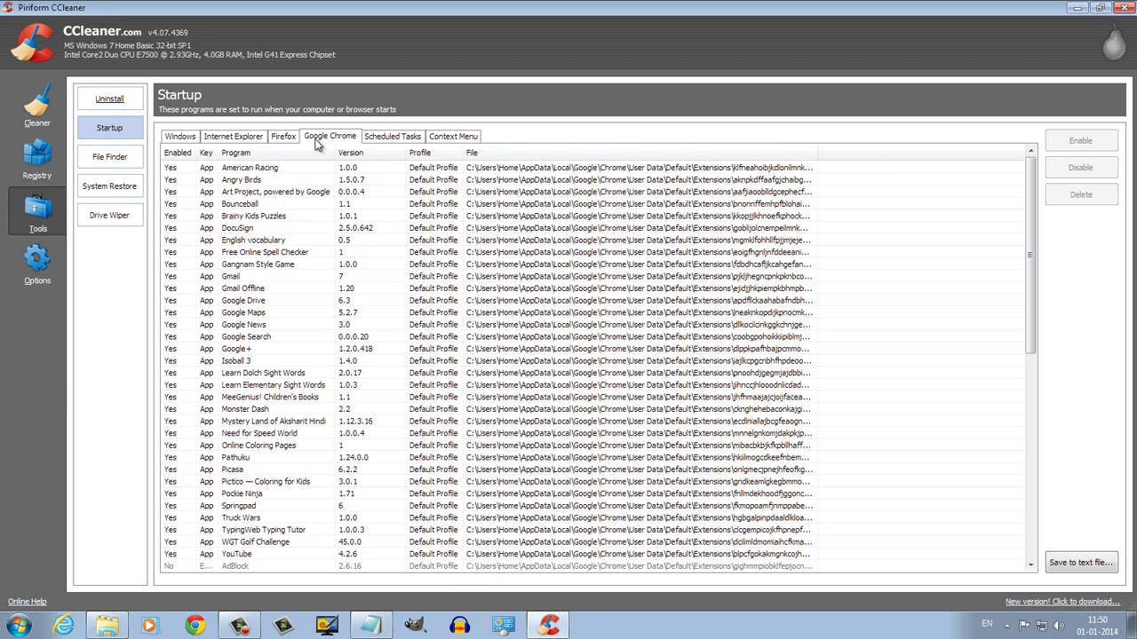
# Step: Select the English vocabulary app in Chrome's startup items and revisit the Firefox and Internet Explorer lists
pyautogui.click(283, 243)
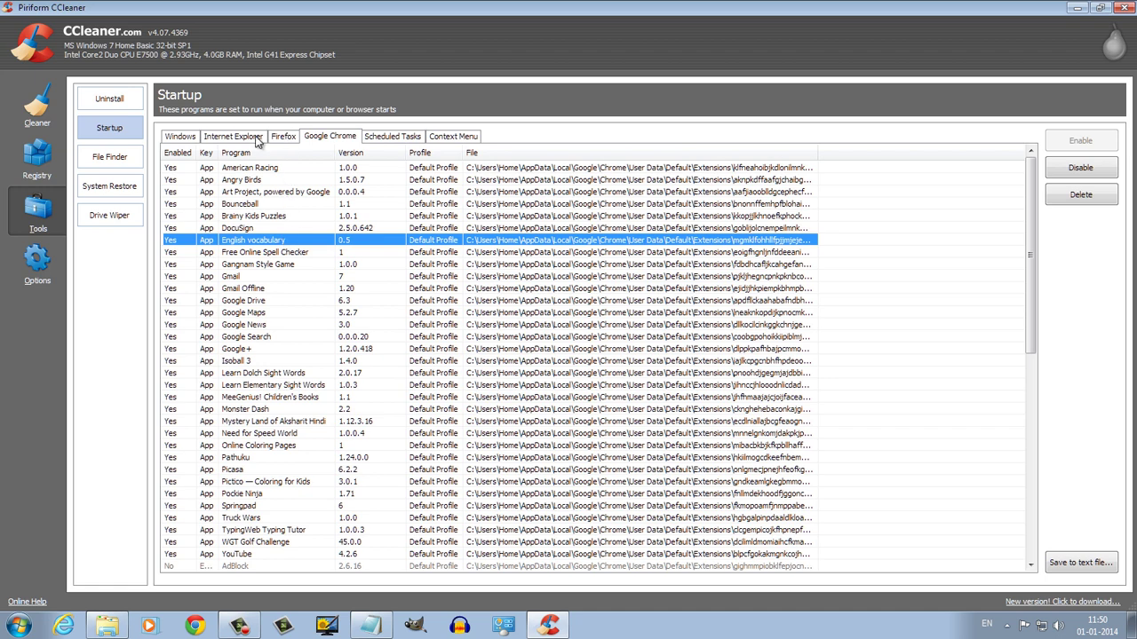
pyautogui.click(286, 138)
pyautogui.press('Left')
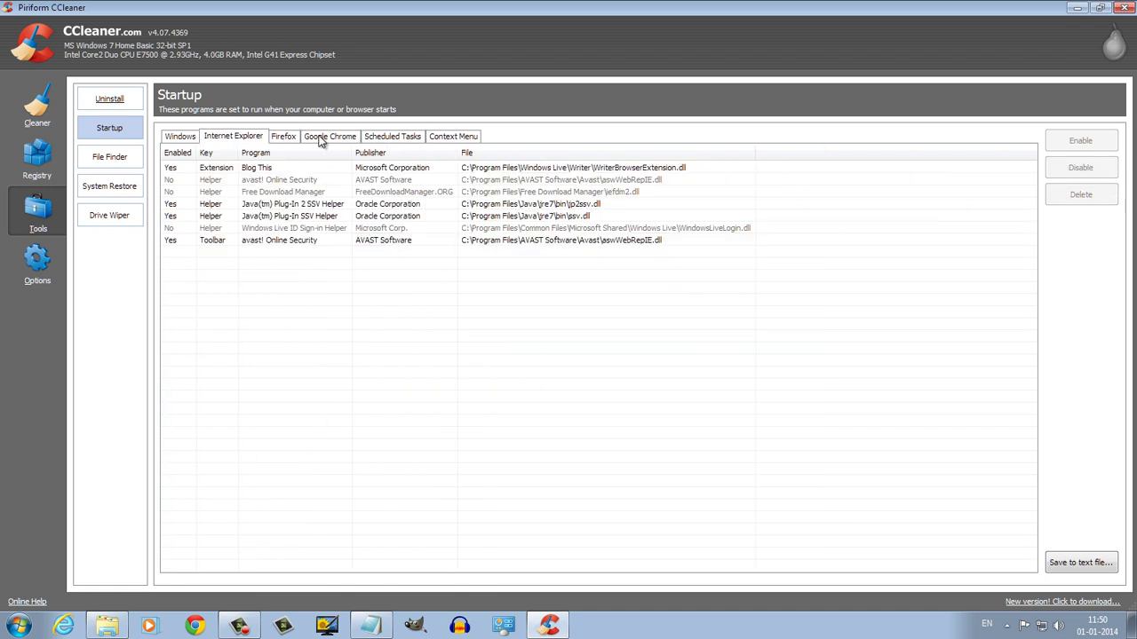
pyautogui.press('Right')
pyautogui.press('Right')
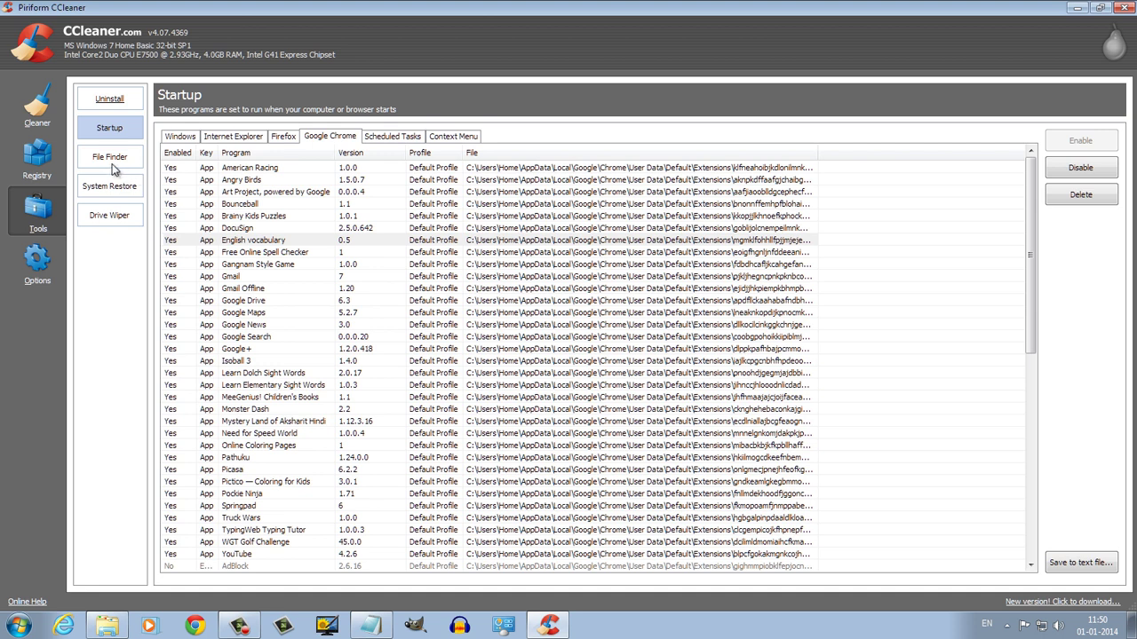
# Step: Open the File Finder tool and run a duplicate file search on drives C: and G:
pyautogui.click(112, 165)
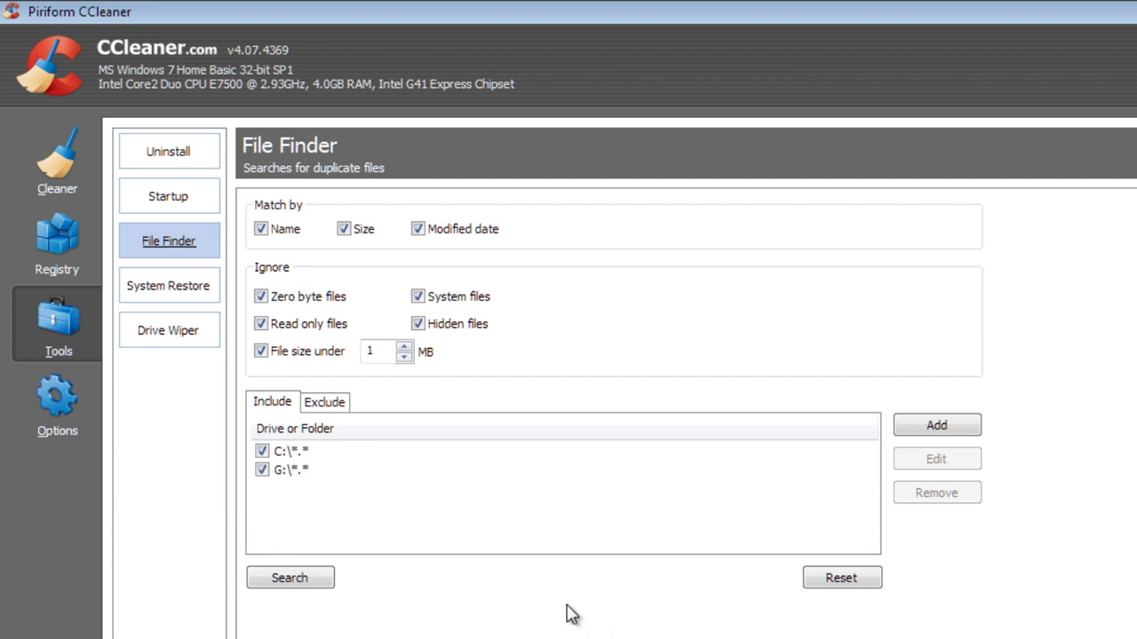
pyautogui.click(298, 582)
# Step: Go through the System Restore points down to the Scheduled Checkpoint entry, and view the Drive Wiper options
pyautogui.click(167, 292)
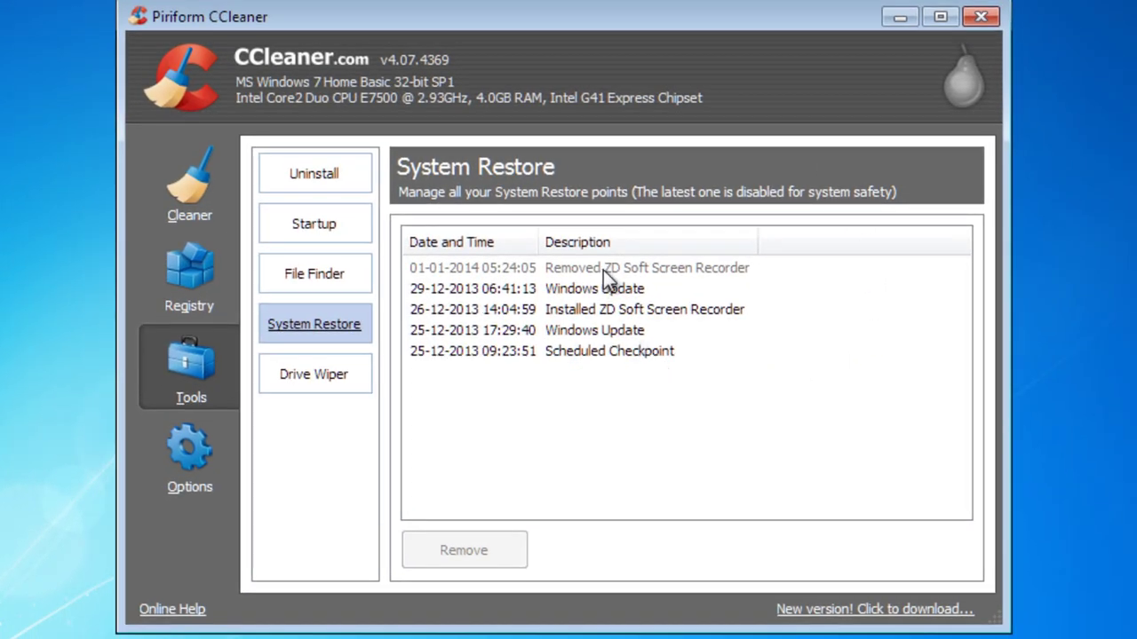
pyautogui.press('Down')
pyautogui.press('Down')
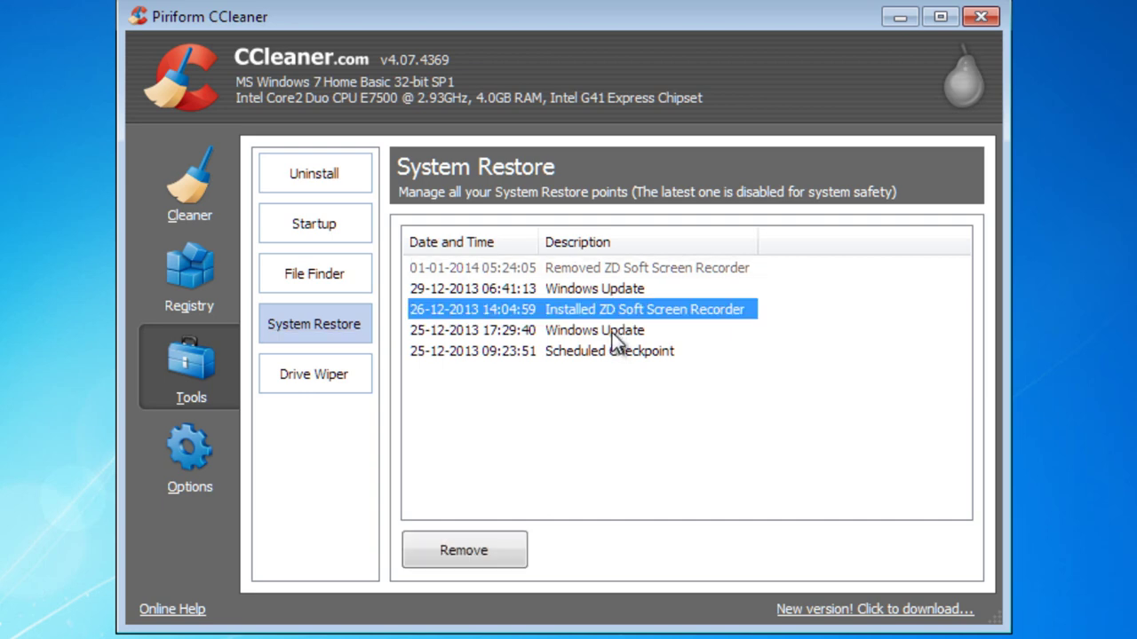
pyautogui.press('Down')
pyautogui.press('Down')
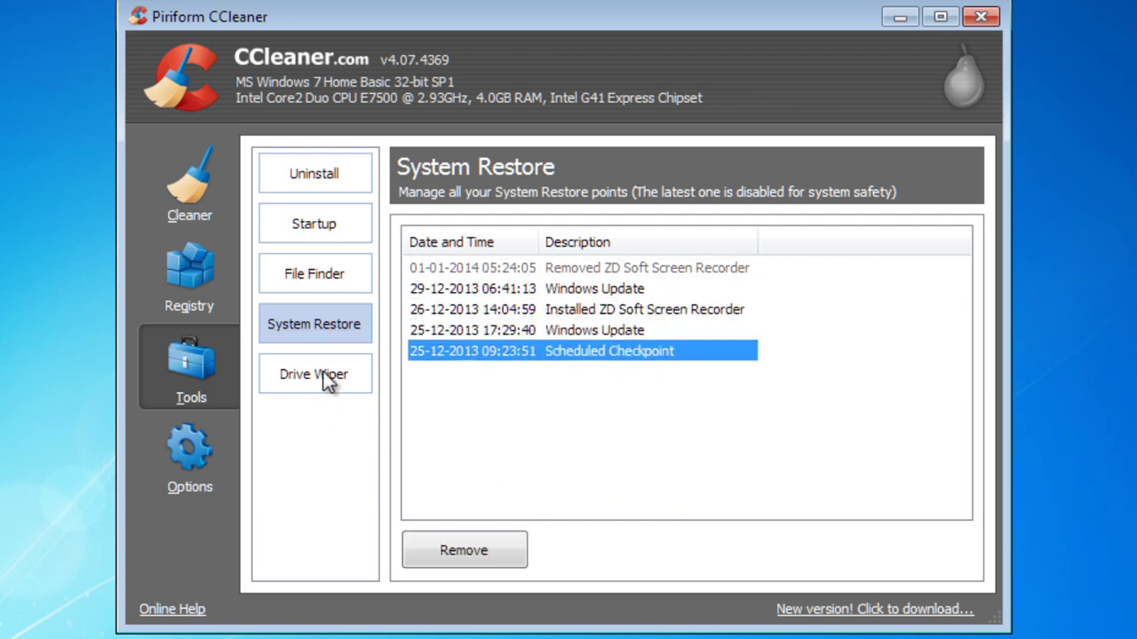
pyautogui.click(328, 380)
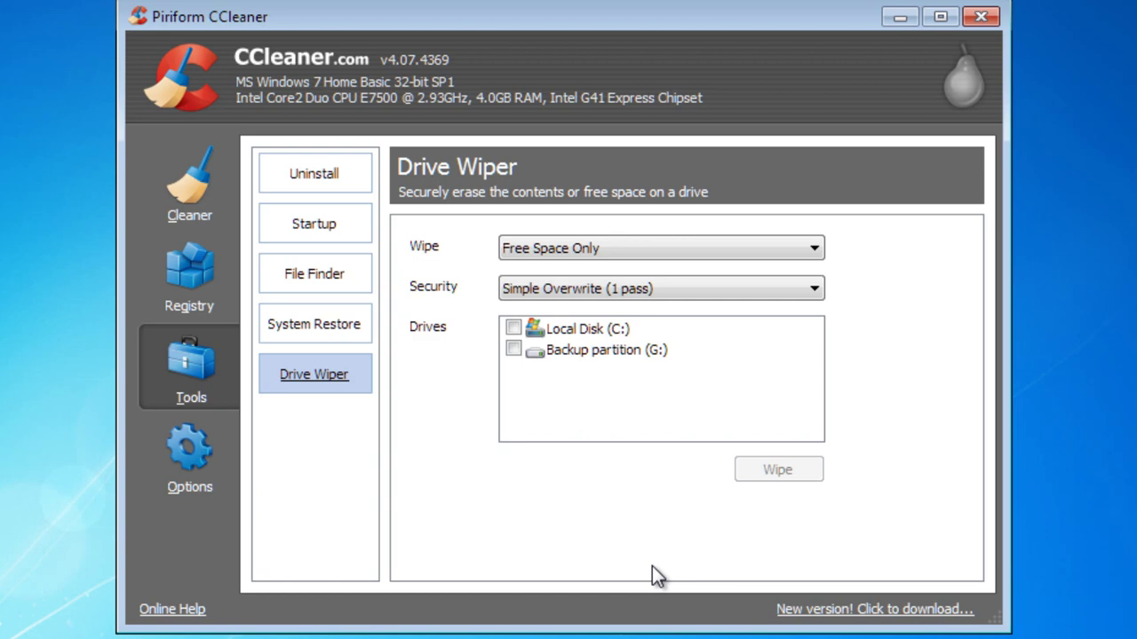
# Step: In CCleaner's basic settings, switch off running CCleaner when the computer starts and switch it back on
pyautogui.click(189, 458)
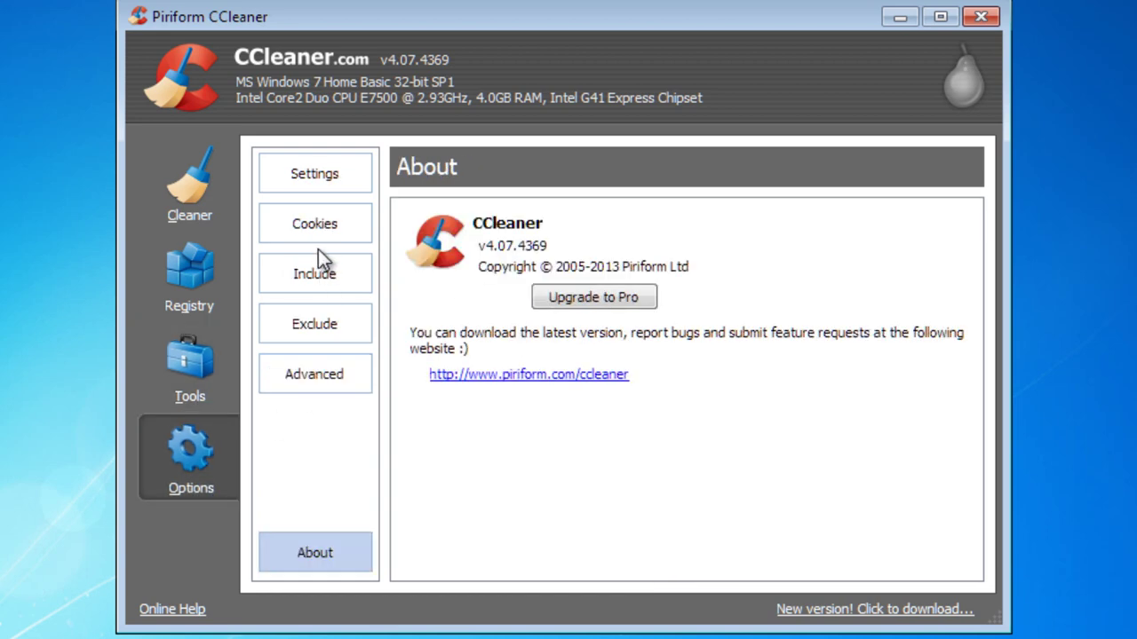
pyautogui.click(325, 181)
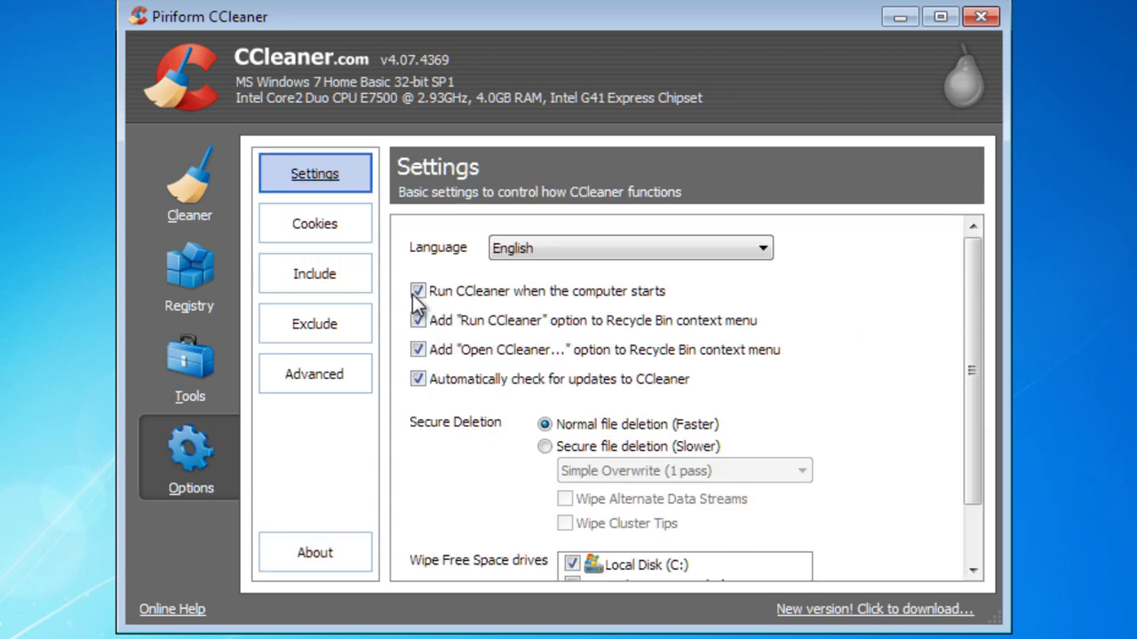
pyautogui.click(448, 299)
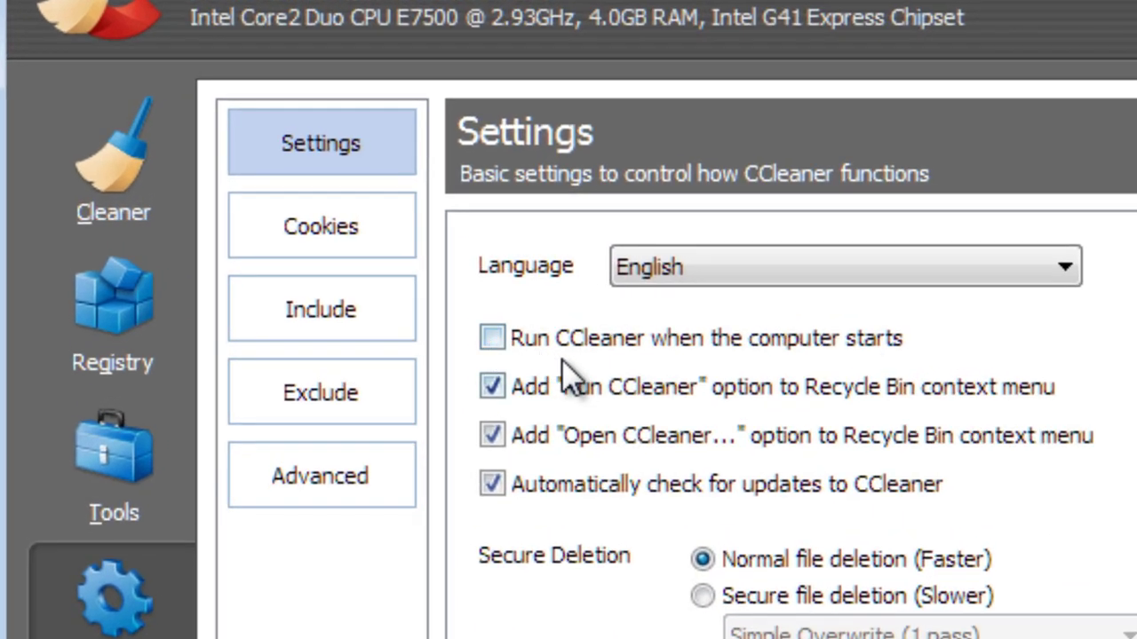
pyautogui.click(555, 339)
# Step: View the cookie management lists and select fonts.googleapis.com among the cookies to delete
pyautogui.click(318, 238)
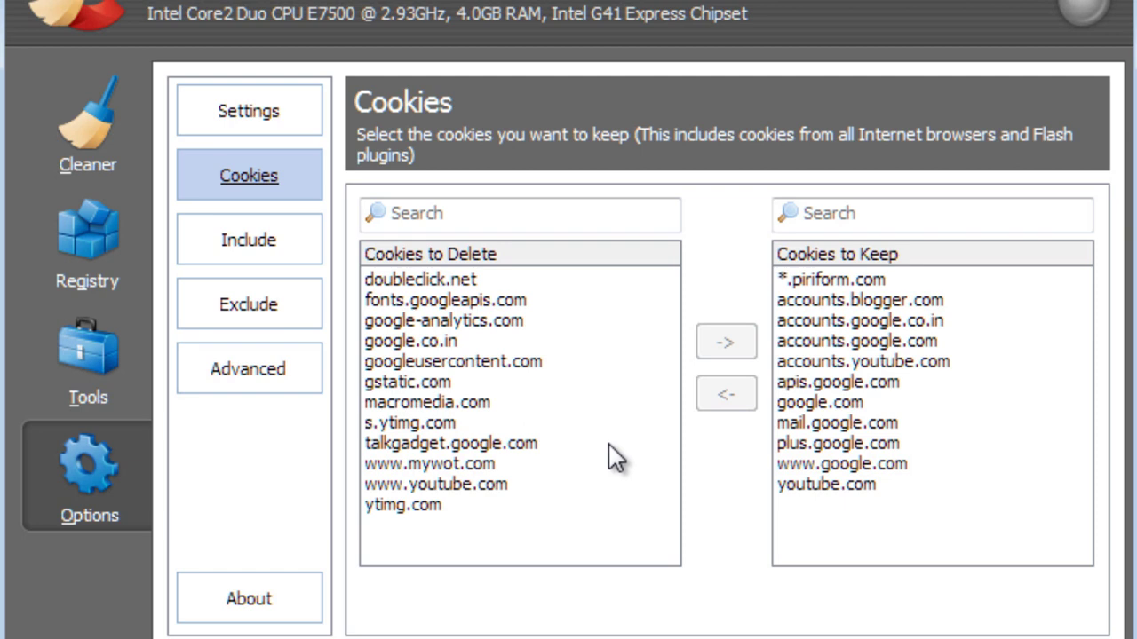
pyautogui.click(458, 302)
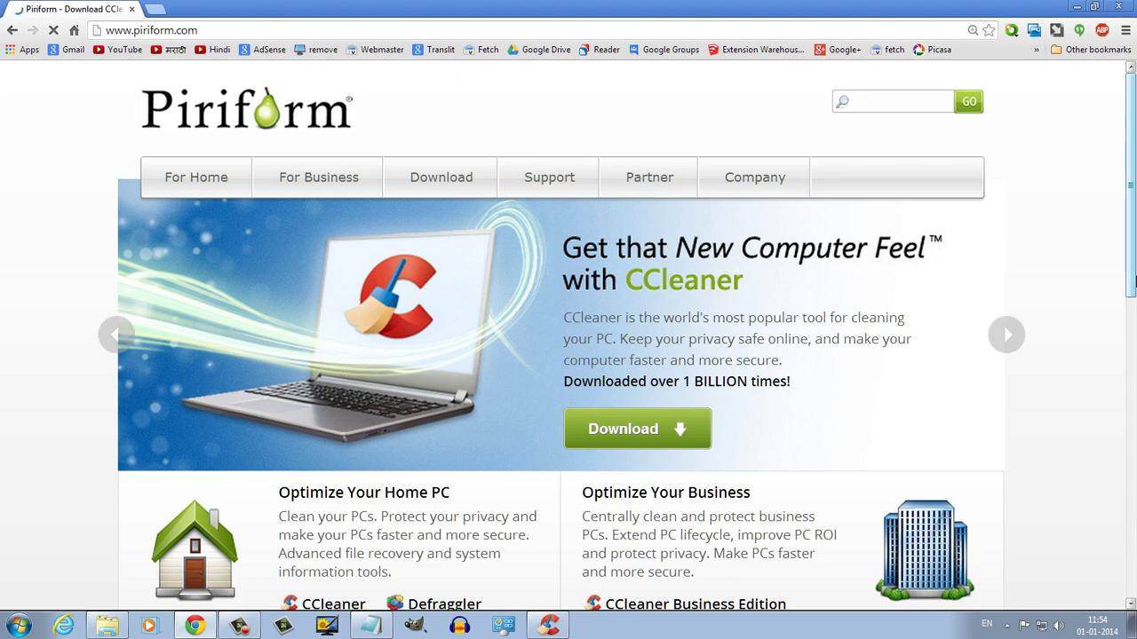
# Step: Look over the Piriform home page in Chrome, including its CCleaner download section
pyautogui.scroll(-2, 1134, 280)
pyautogui.scroll(2, 1082, 85)
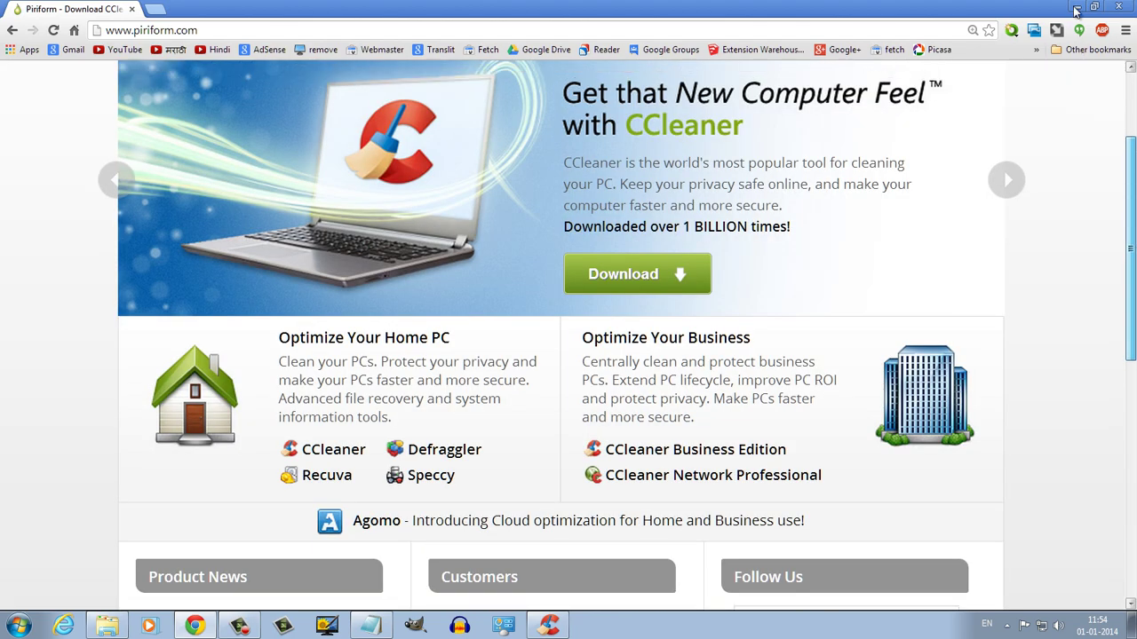